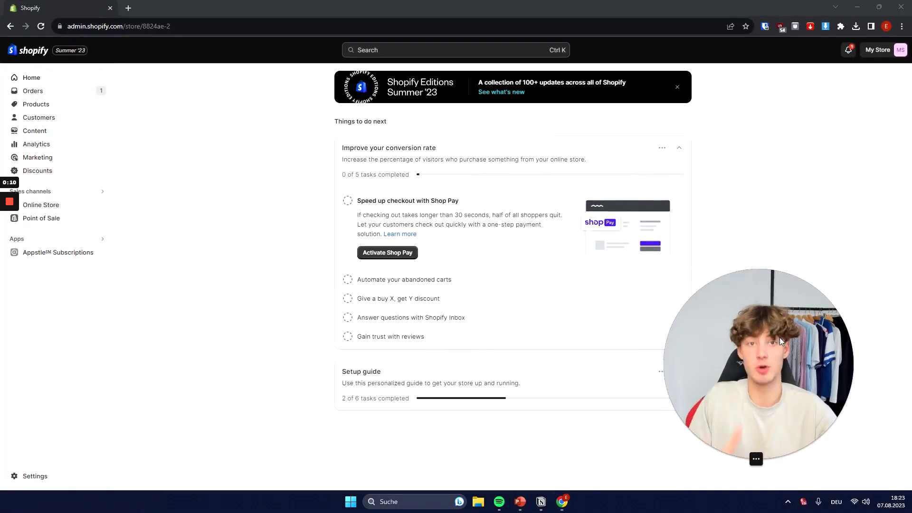
# Go to the store's Settings and open the Payments settings page.
pyautogui.moveTo(772, 345)
pyautogui.mouseDown()
pyautogui.moveTo(480, 254)
pyautogui.moveTo(878, 320)
pyautogui.mouseUp()
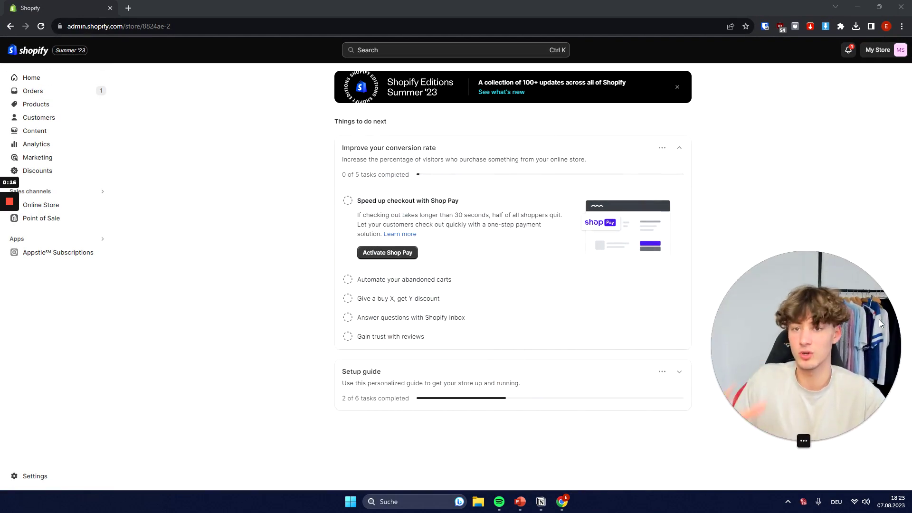
pyautogui.click(171, 25)
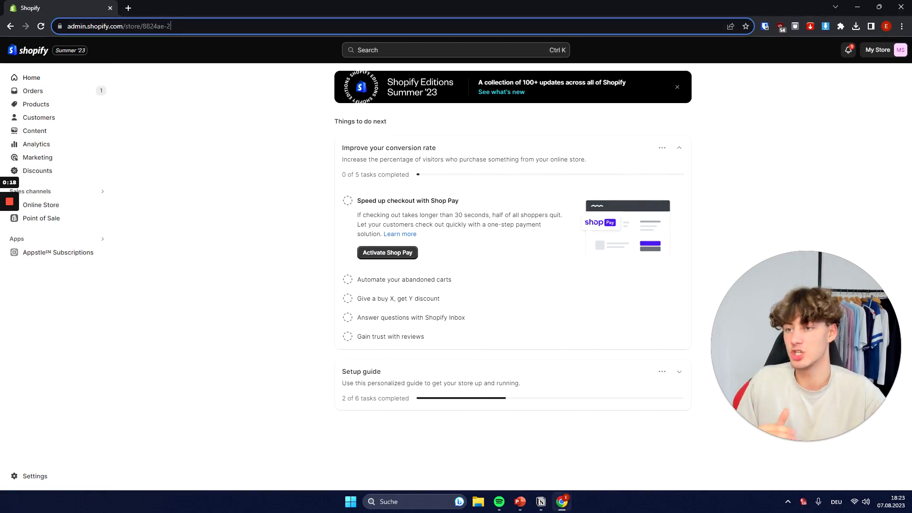
pyautogui.click(212, 106)
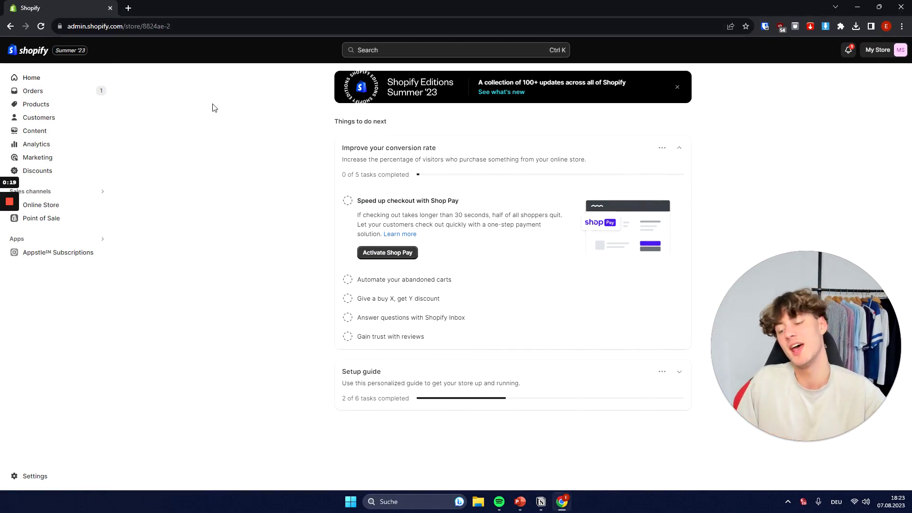
pyautogui.click(67, 477)
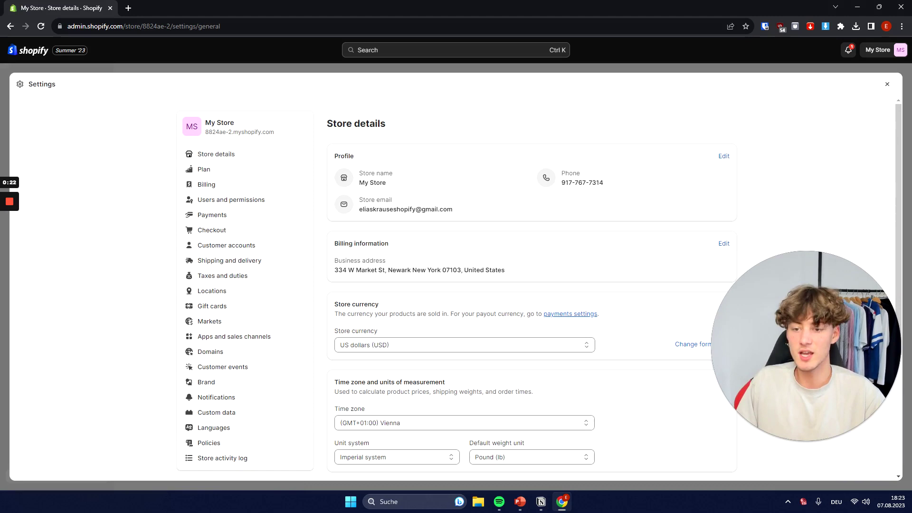
pyautogui.click(230, 215)
pyautogui.scroll(-5, 444, 214)
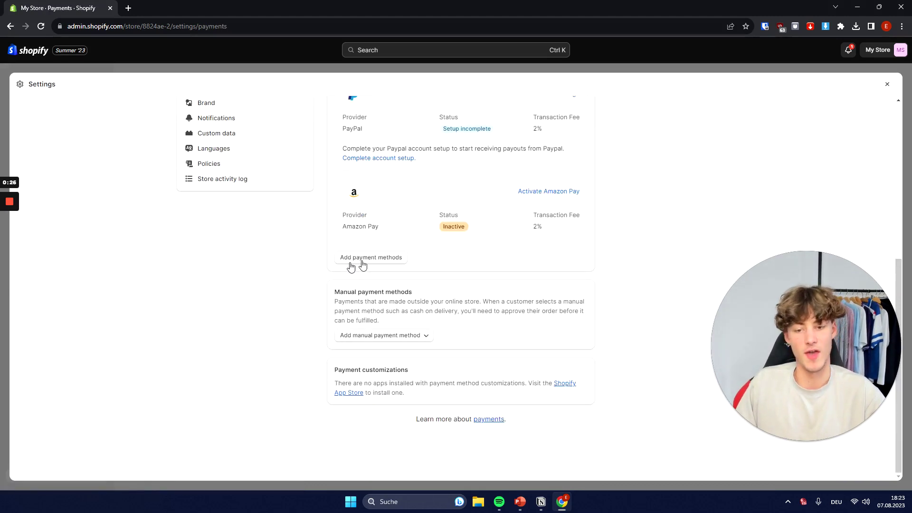
# Open Add payment methods and switch to the Search by provider view.
pyautogui.click(379, 258)
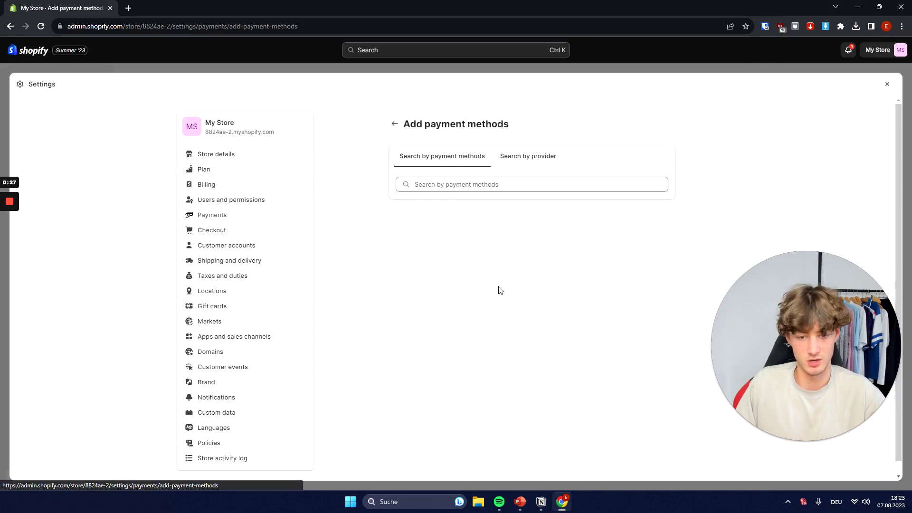
pyautogui.click(522, 170)
pyautogui.write('Stri')
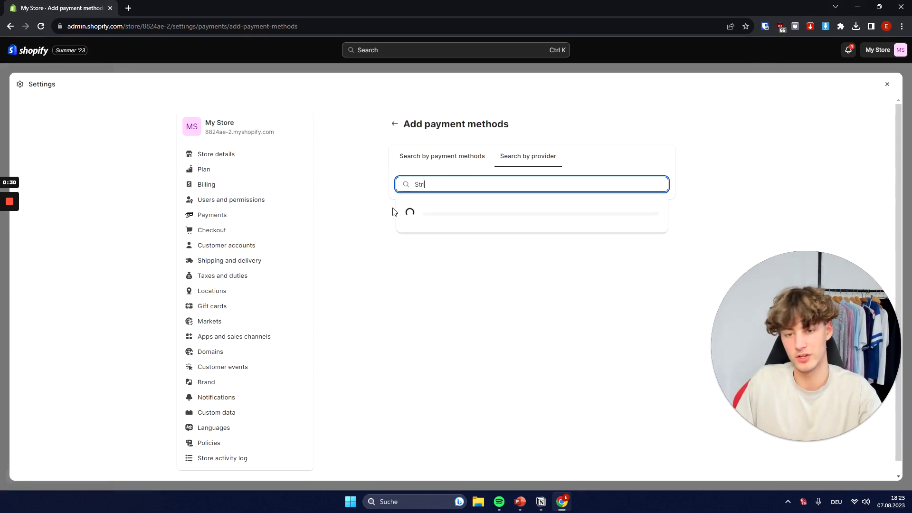
pyautogui.write('pe')
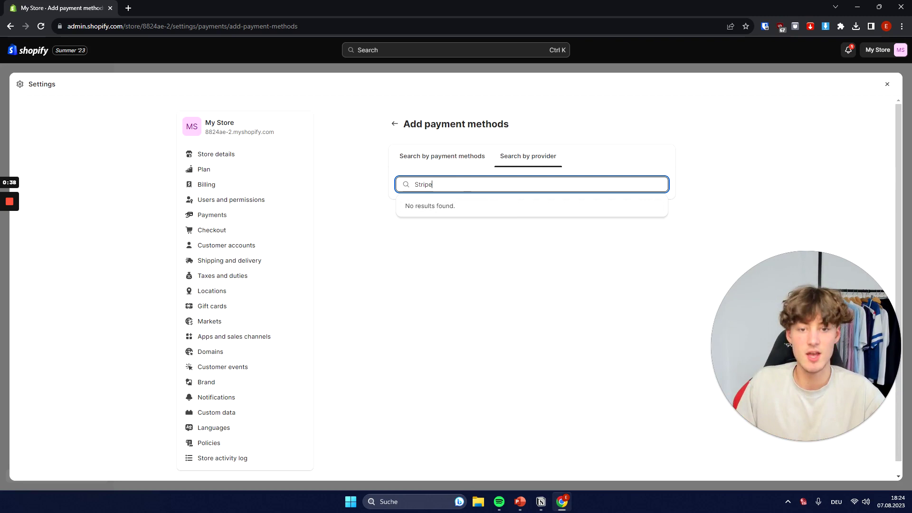
pyautogui.click(395, 123)
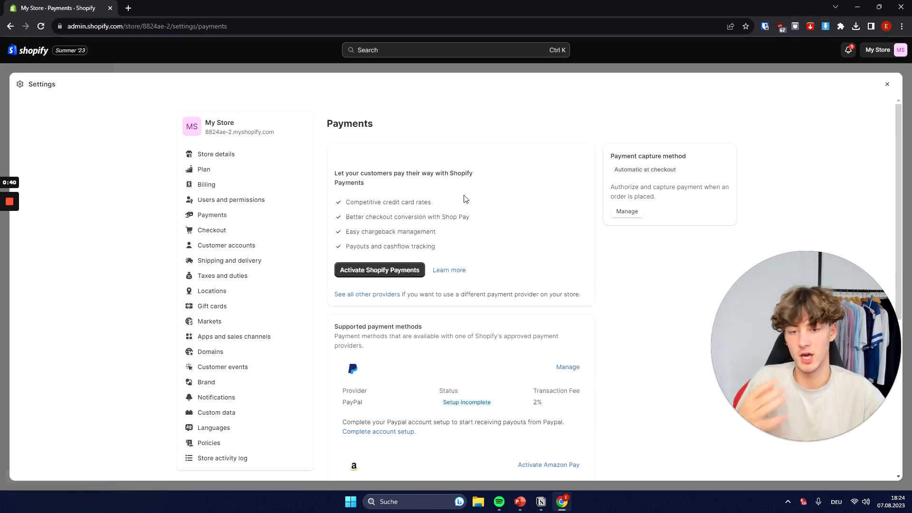
pyautogui.moveTo(432, 164); pyautogui.dragTo(346, 156)
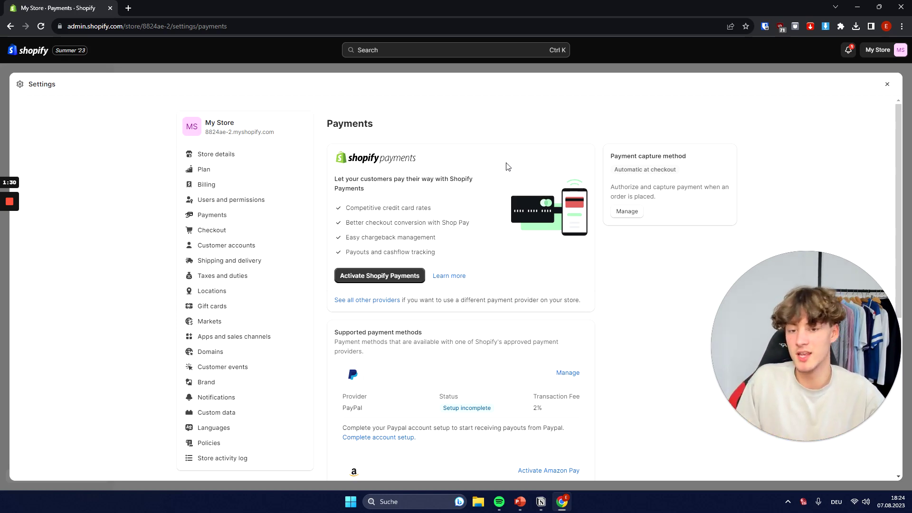
# Begin activating Shopify Payments from the Payments settings page.
pyautogui.click(360, 278)
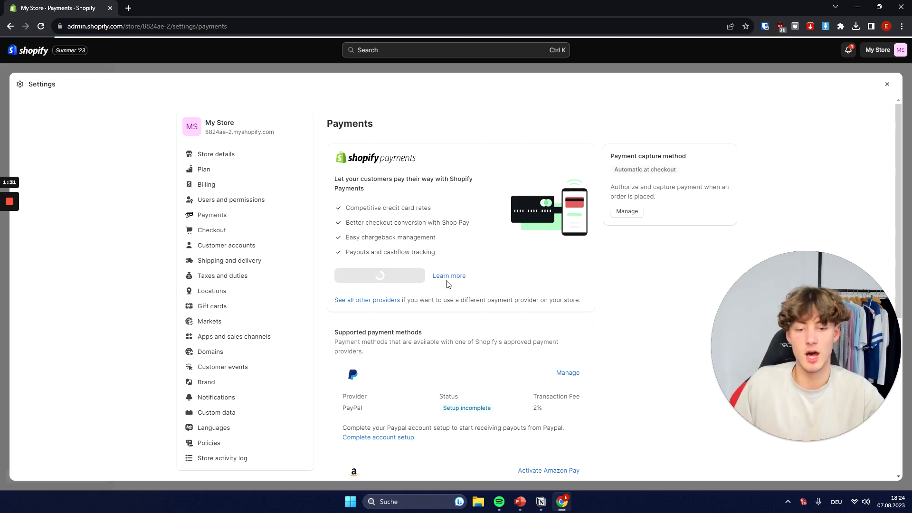